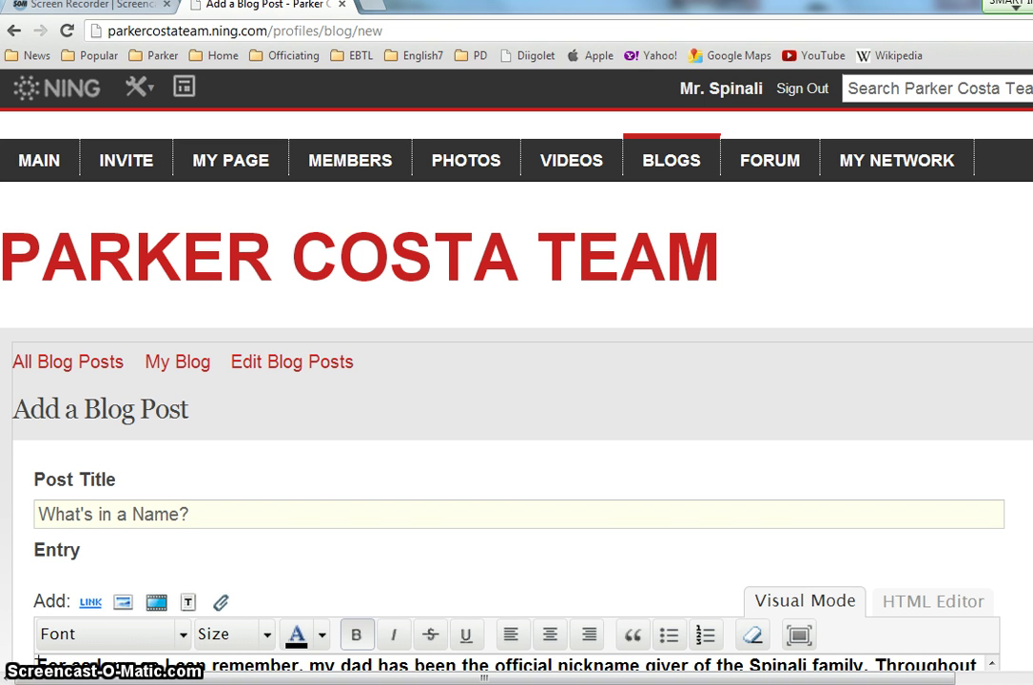
Place the insertion point after the first paragraph of the blog entry.
click(967, 651)
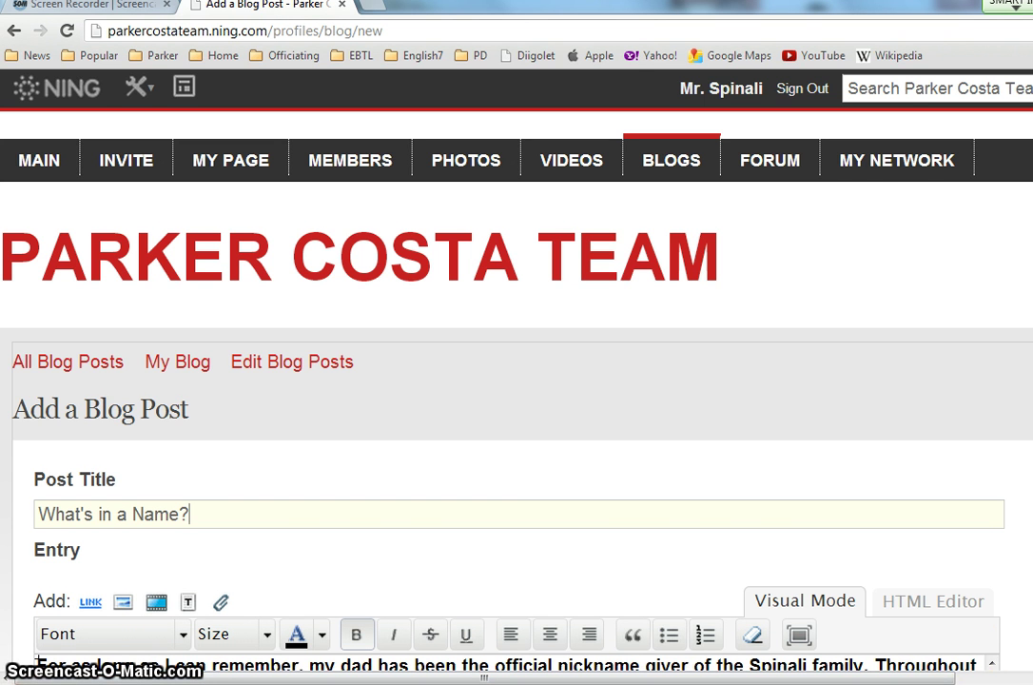
scroll(516, 380, down, 4)
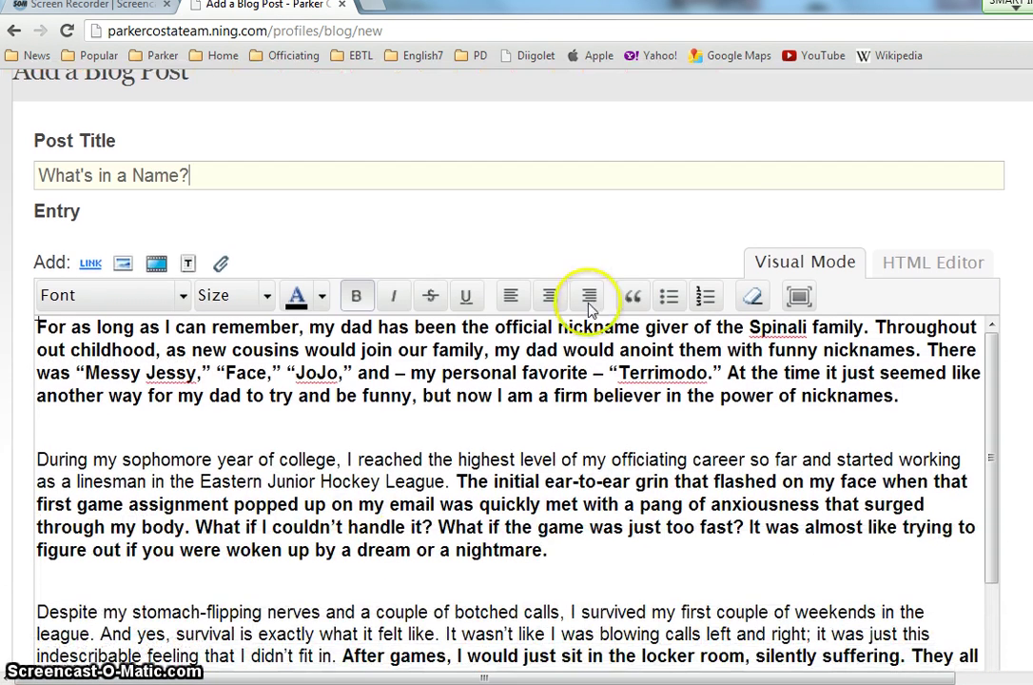
click(561, 295)
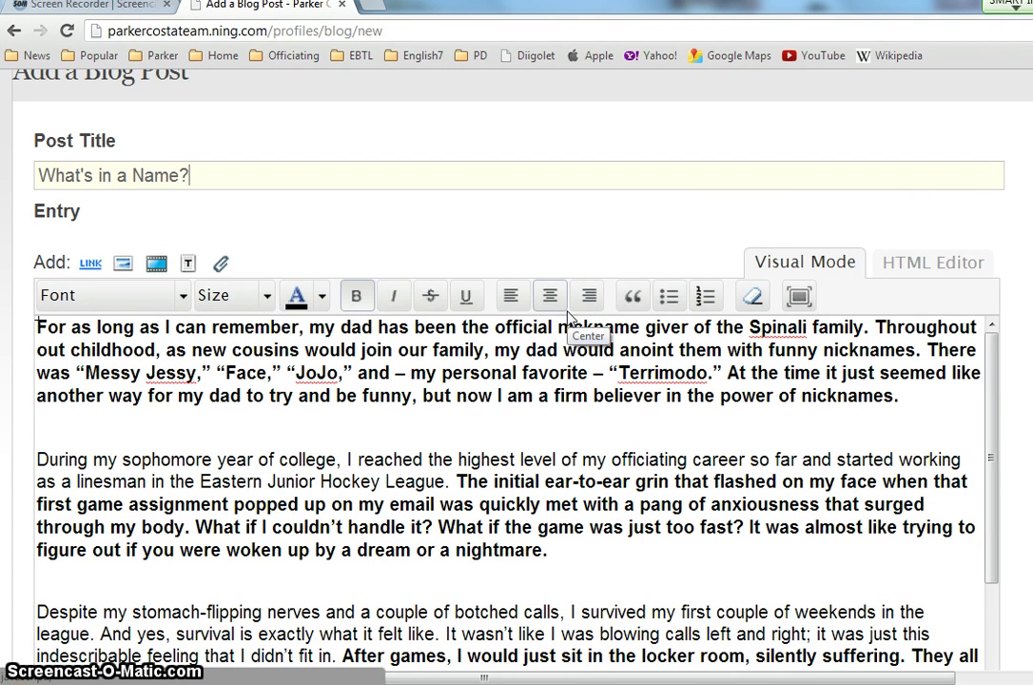
click(794, 169)
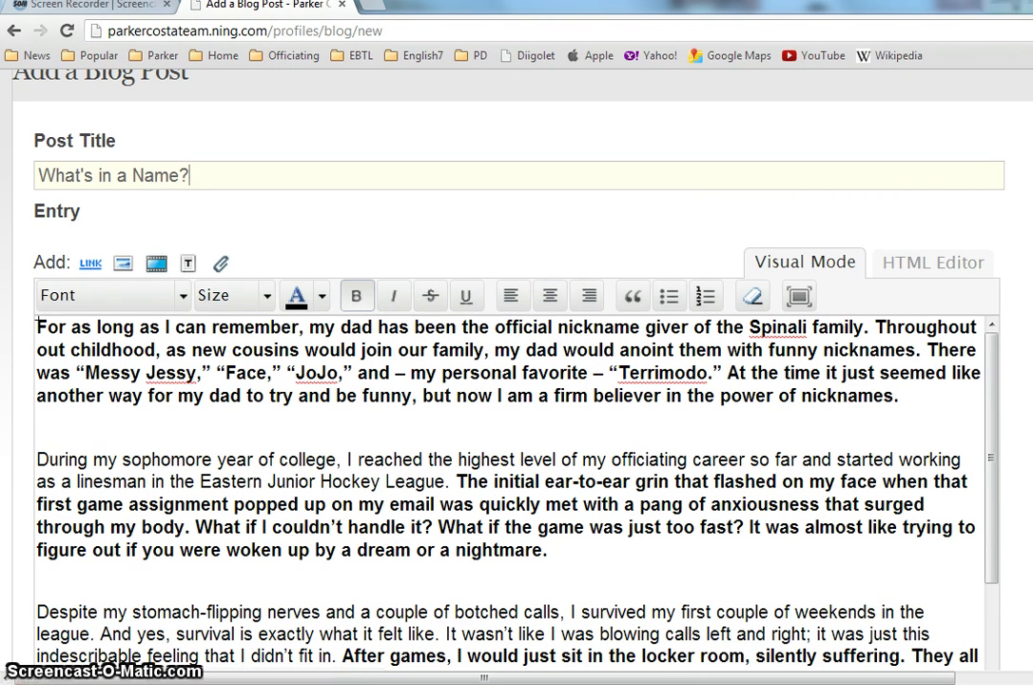
scroll(374, 168, up, 3)
click(374, 167)
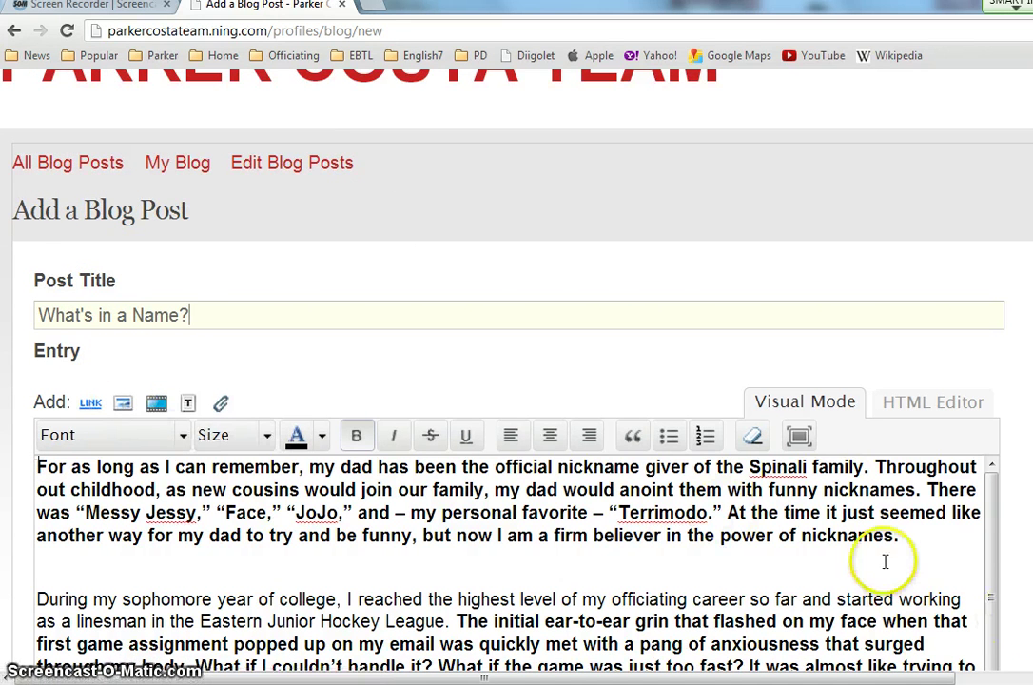
click(930, 538)
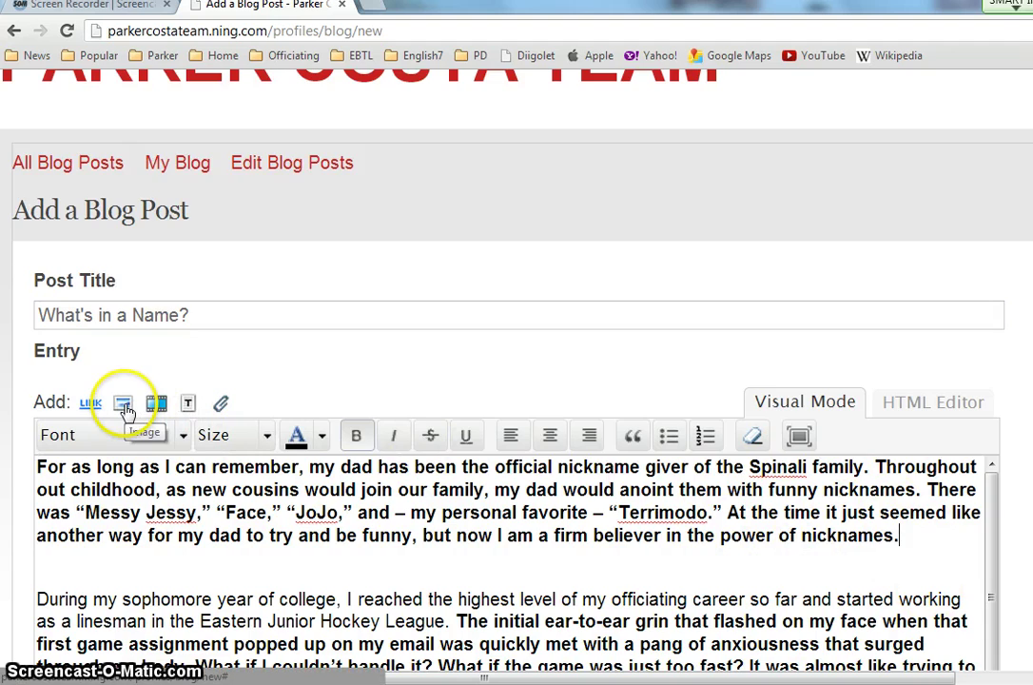
Upload the 0614 photo and insert it into the entry with RIGHT layout.
click(124, 404)
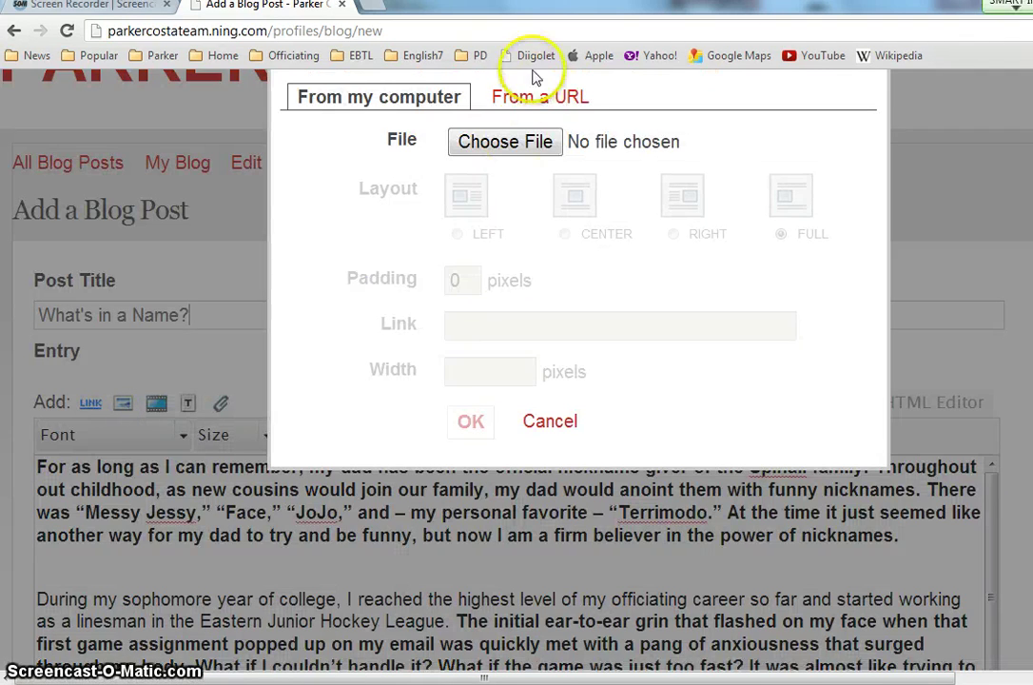
click(487, 151)
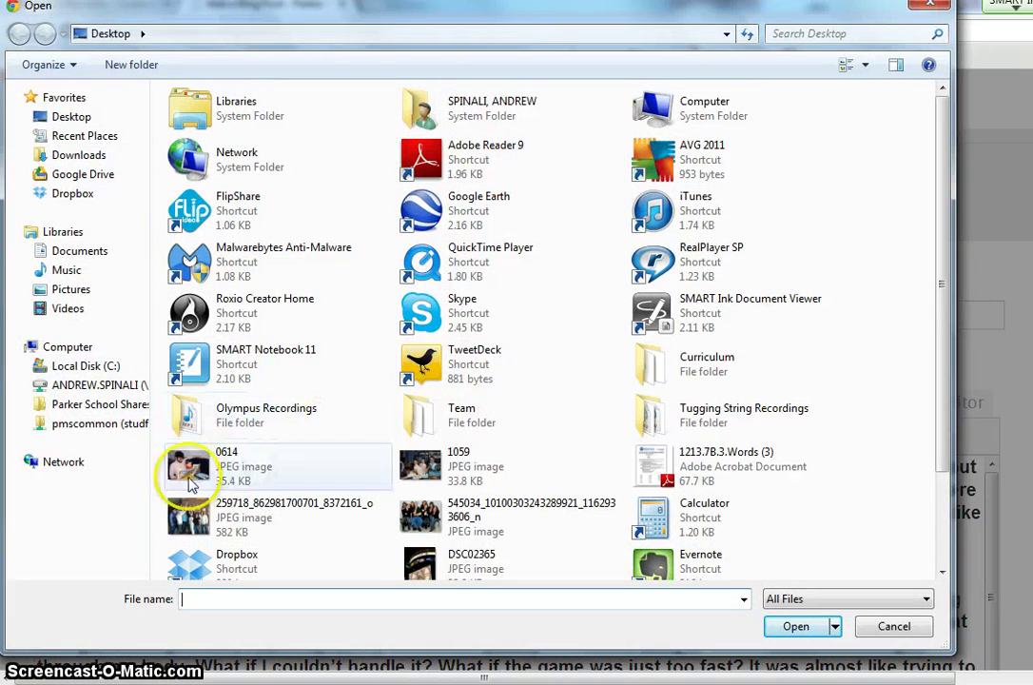
click(202, 475)
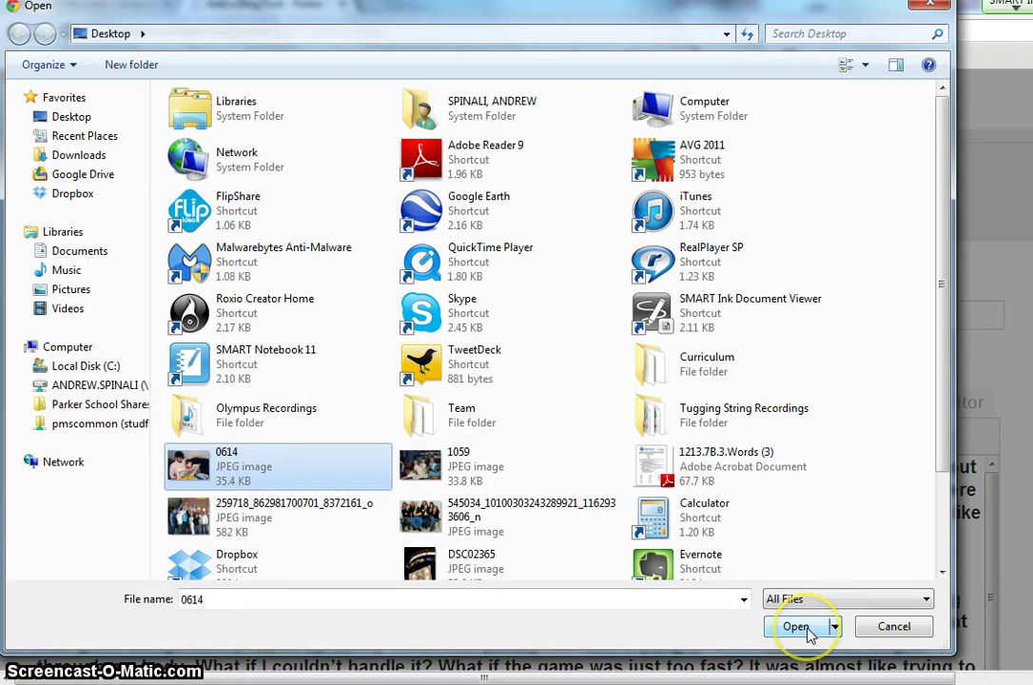
click(806, 630)
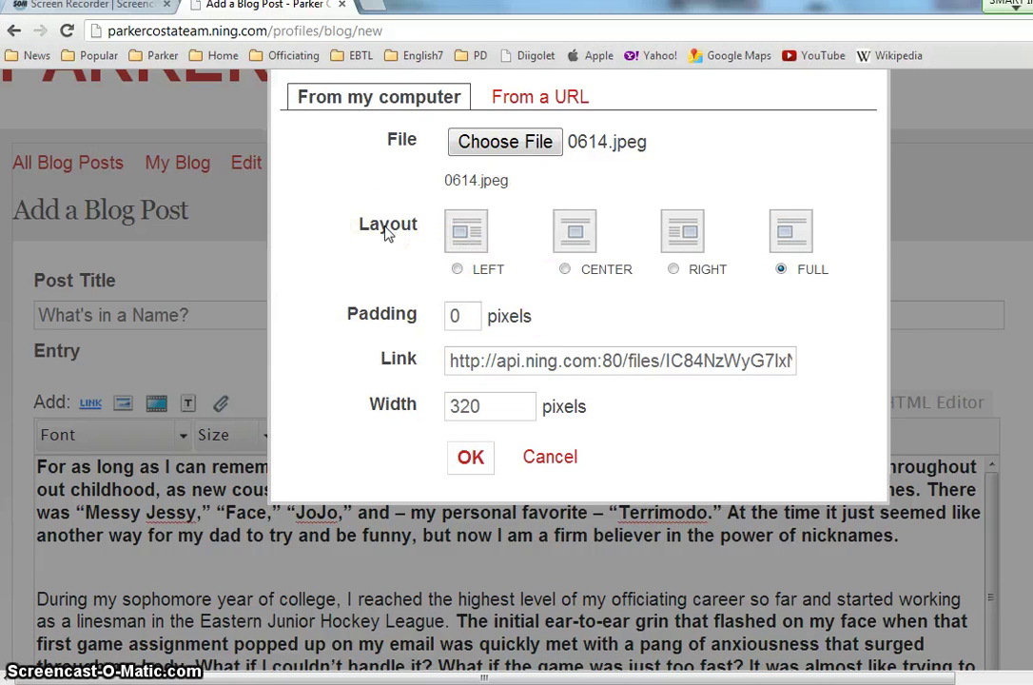
click(672, 270)
click(470, 457)
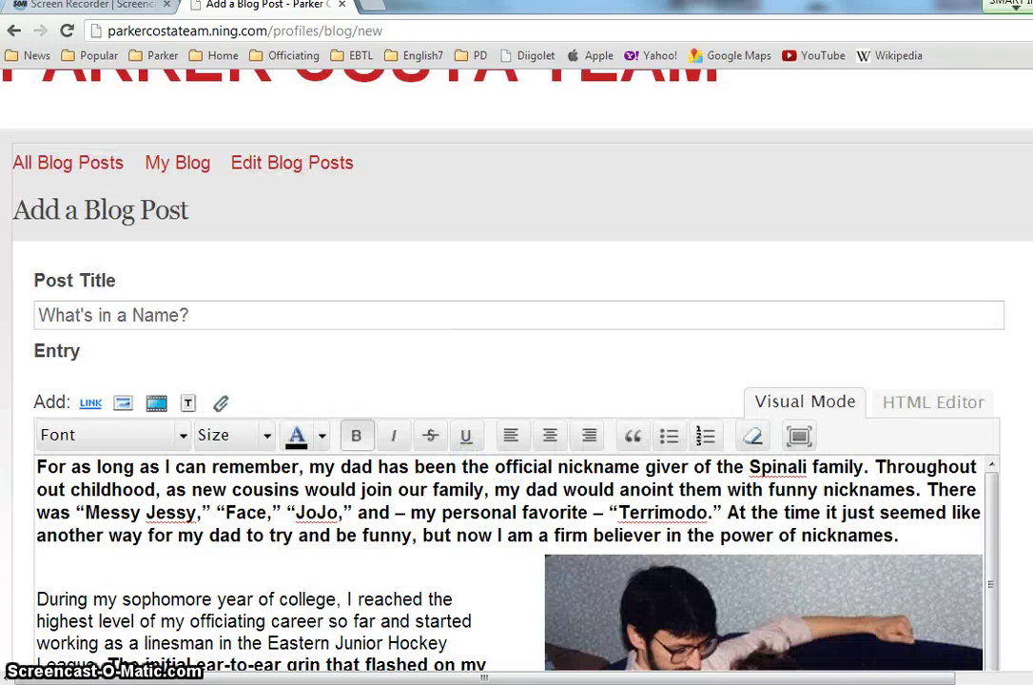
Change the father-and-son photo's layout from RIGHT to LEFT.
scroll(350, 342, down, 3)
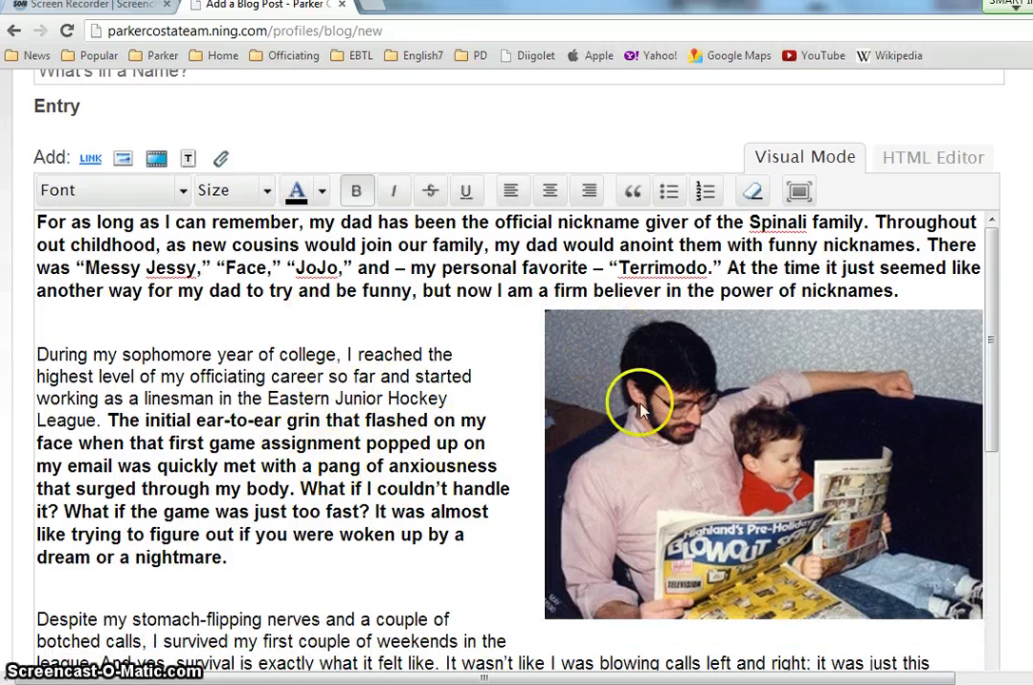
scroll(995, 397, down, 1)
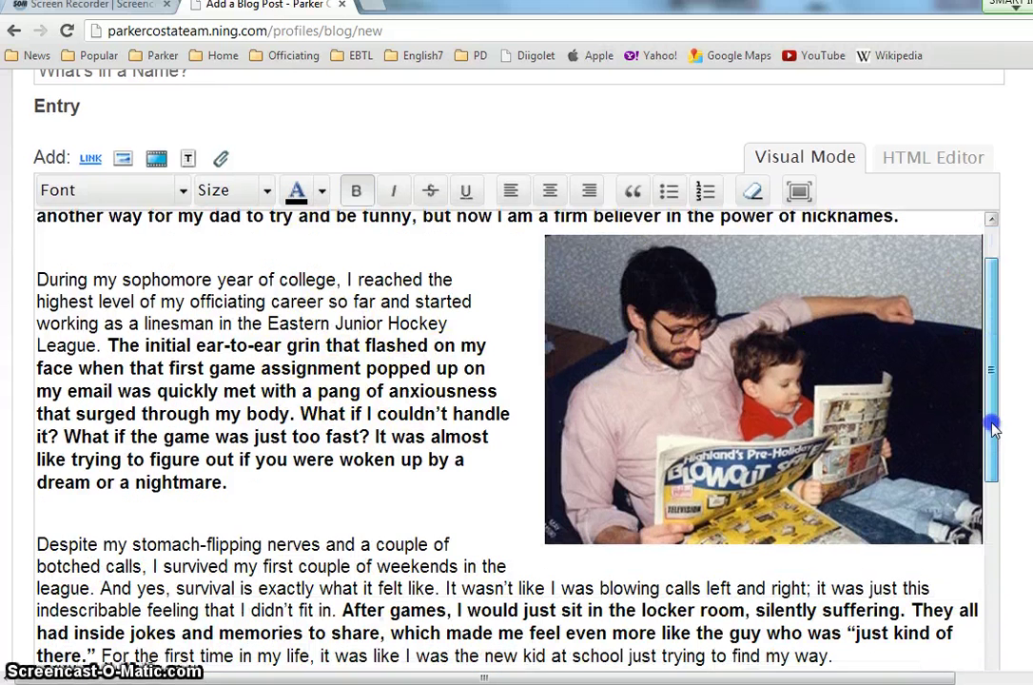
click(893, 434)
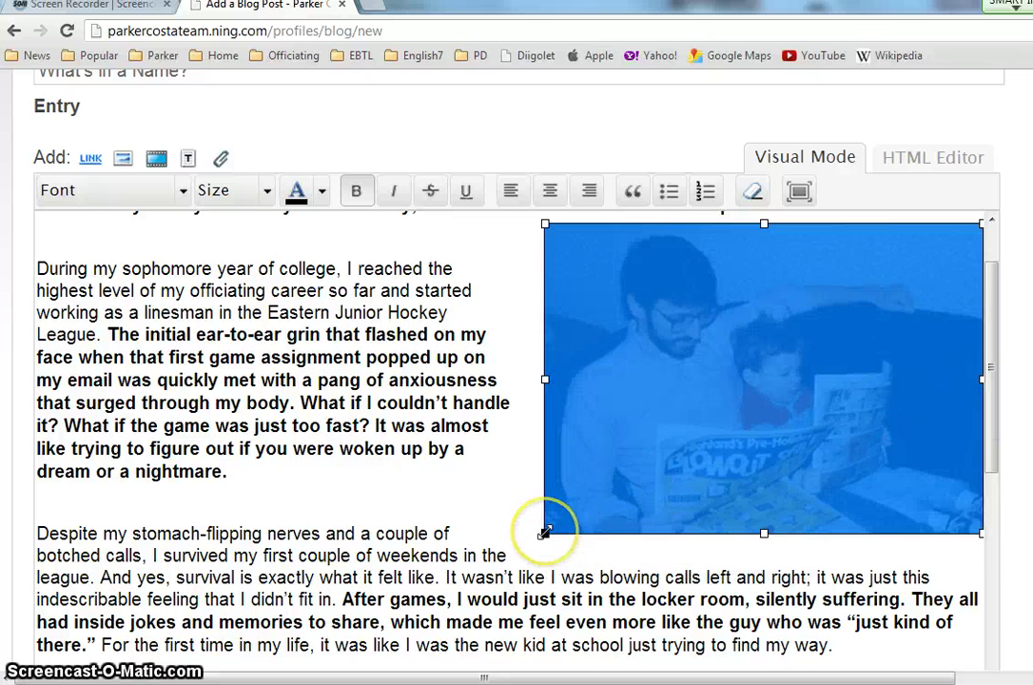
mouse_move(701, 507)
click(643, 560)
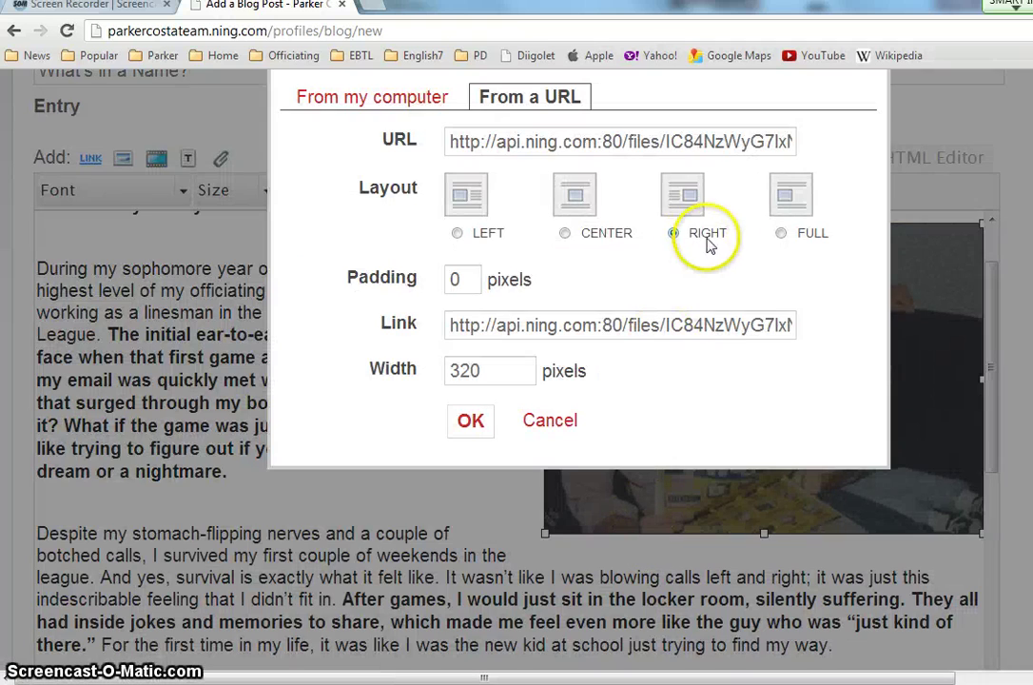
click(457, 234)
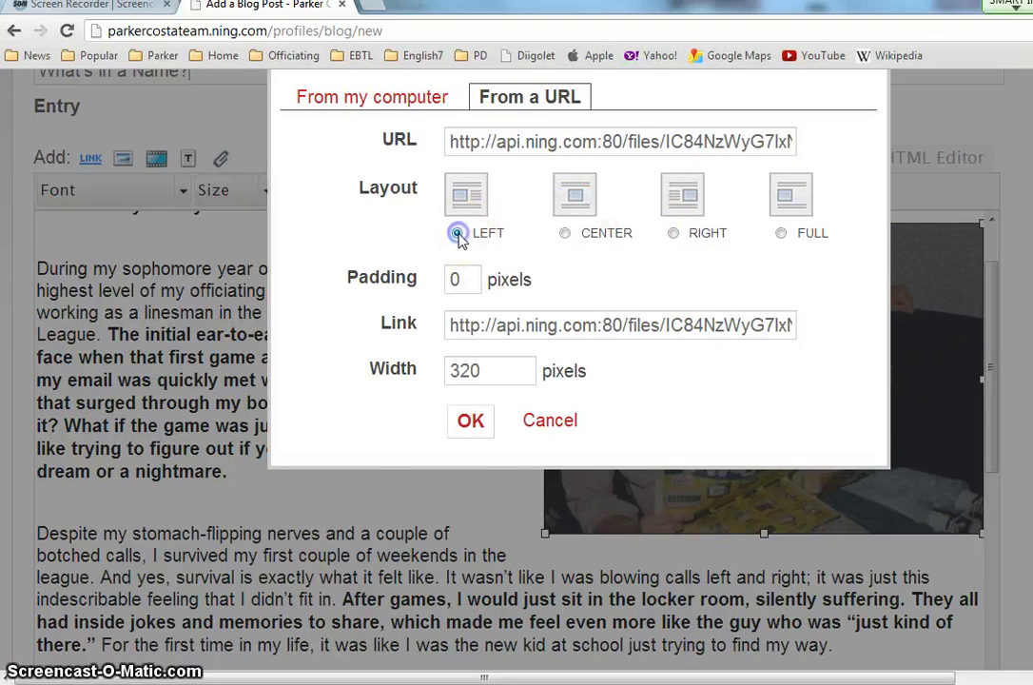
click(469, 421)
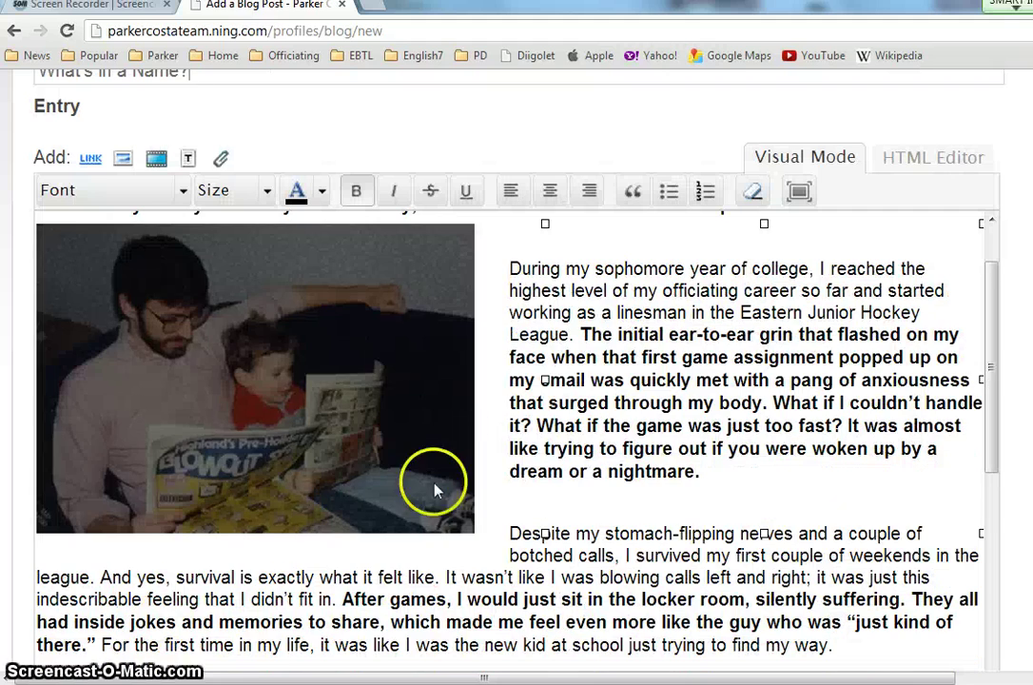
Shrink the photo slightly by dragging its corner handle inward.
mouse_move(408, 507)
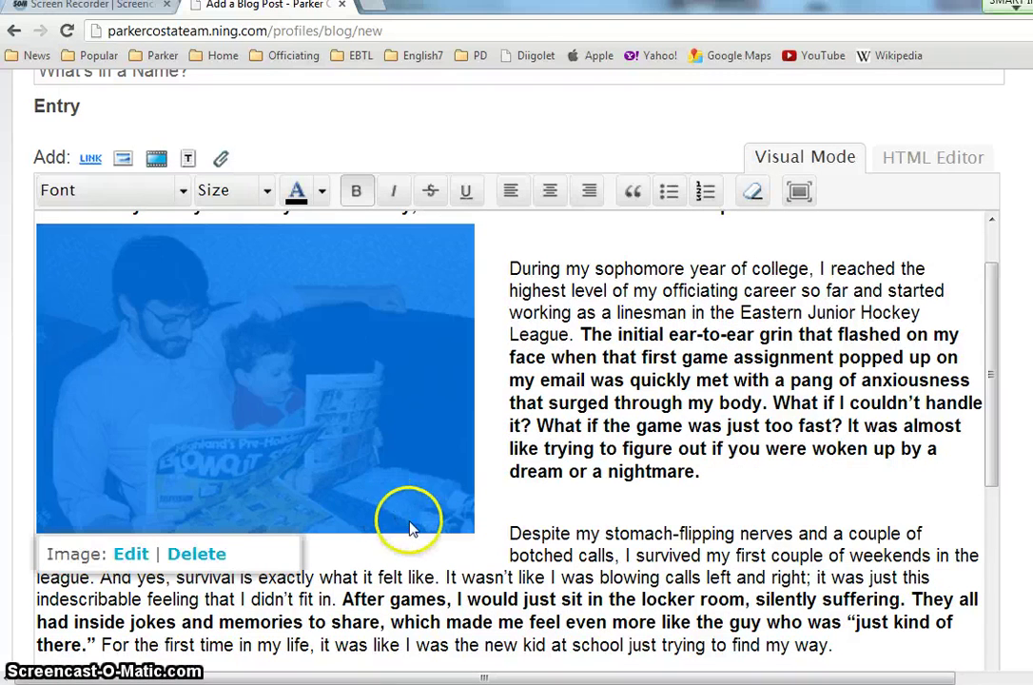
click(531, 438)
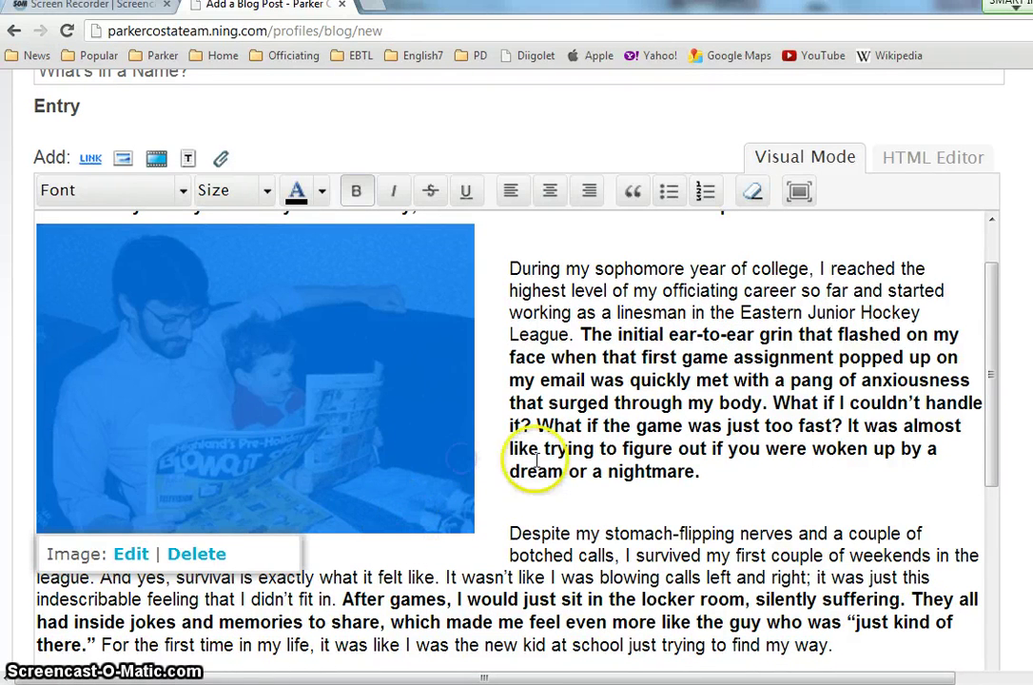
click(403, 445)
drag(474, 532, 430, 505)
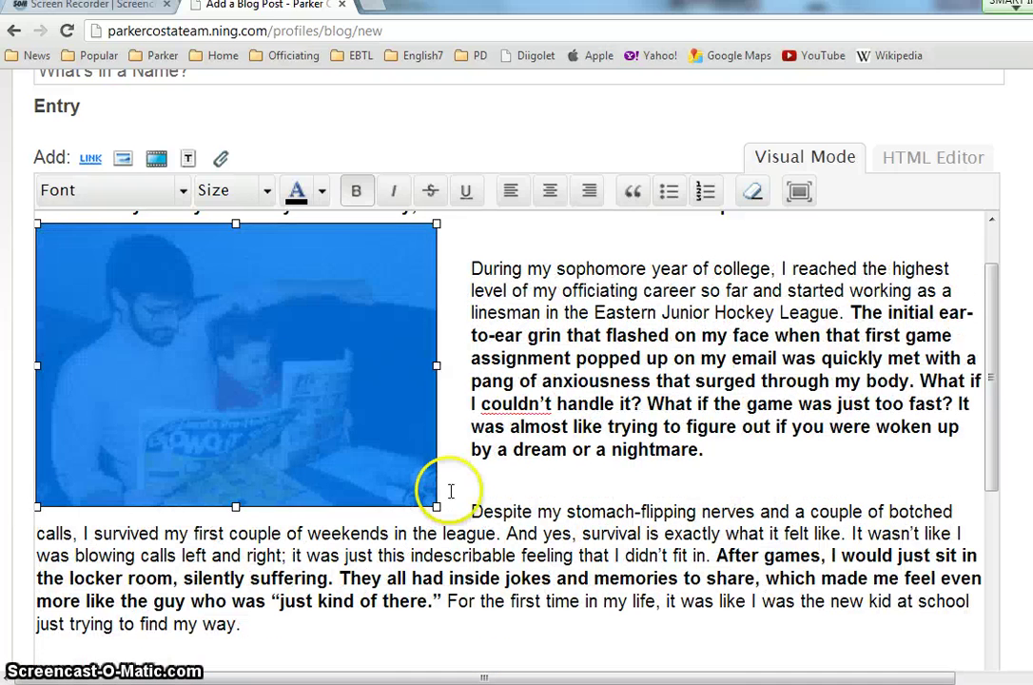
click(457, 484)
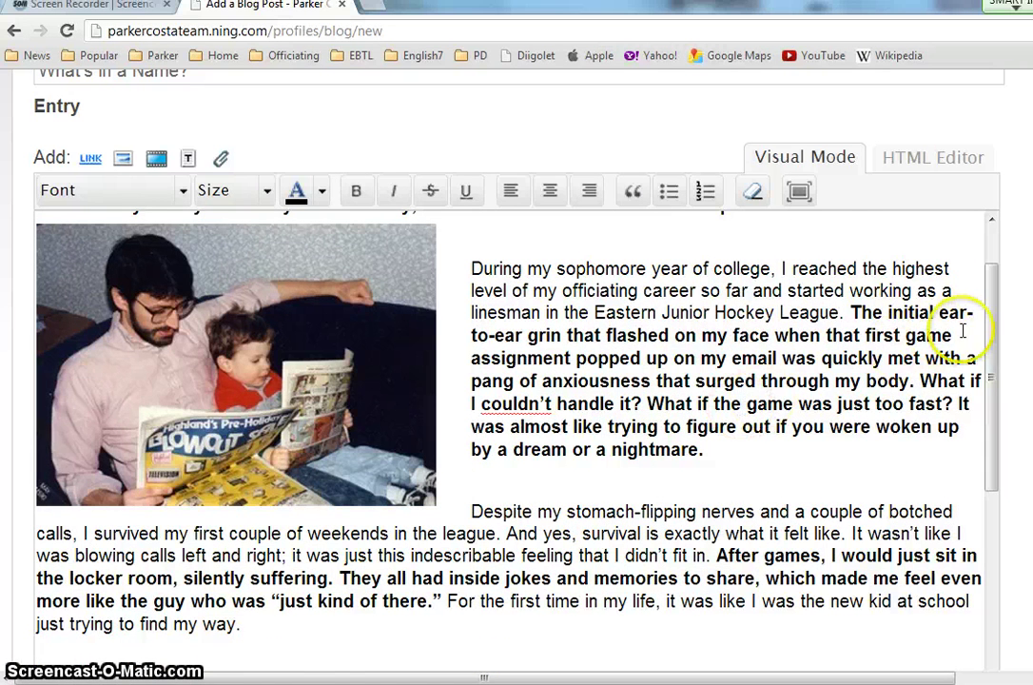
drag(991, 335, 998, 271)
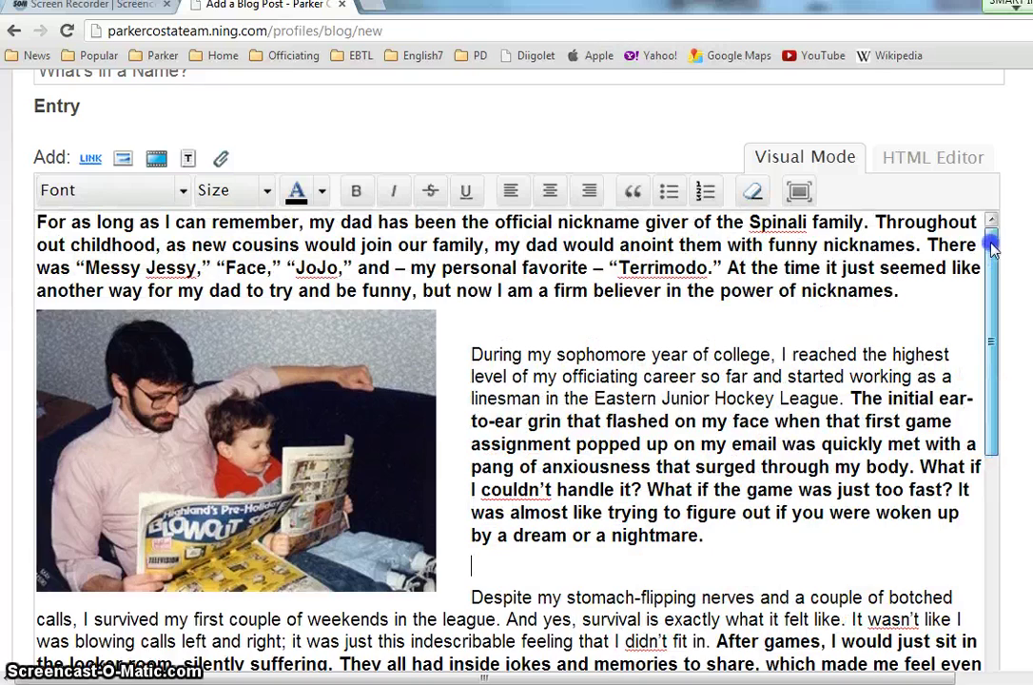
Upload the group photo from the desktop and insert it centered below the Spinnah paragraph.
scroll(947, 395, down, 8)
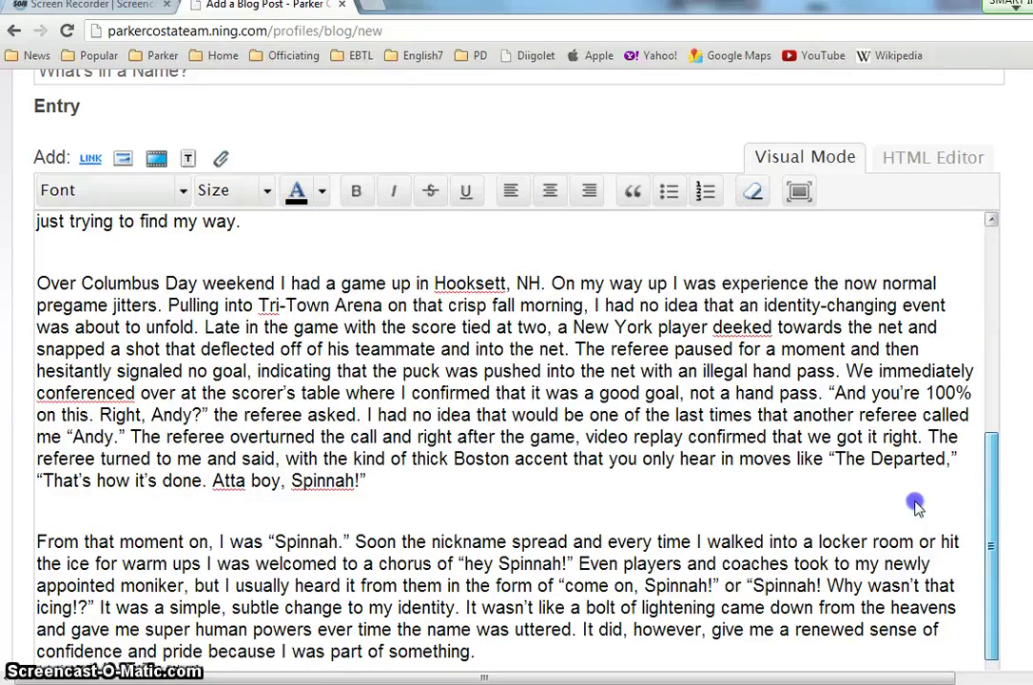
click(397, 491)
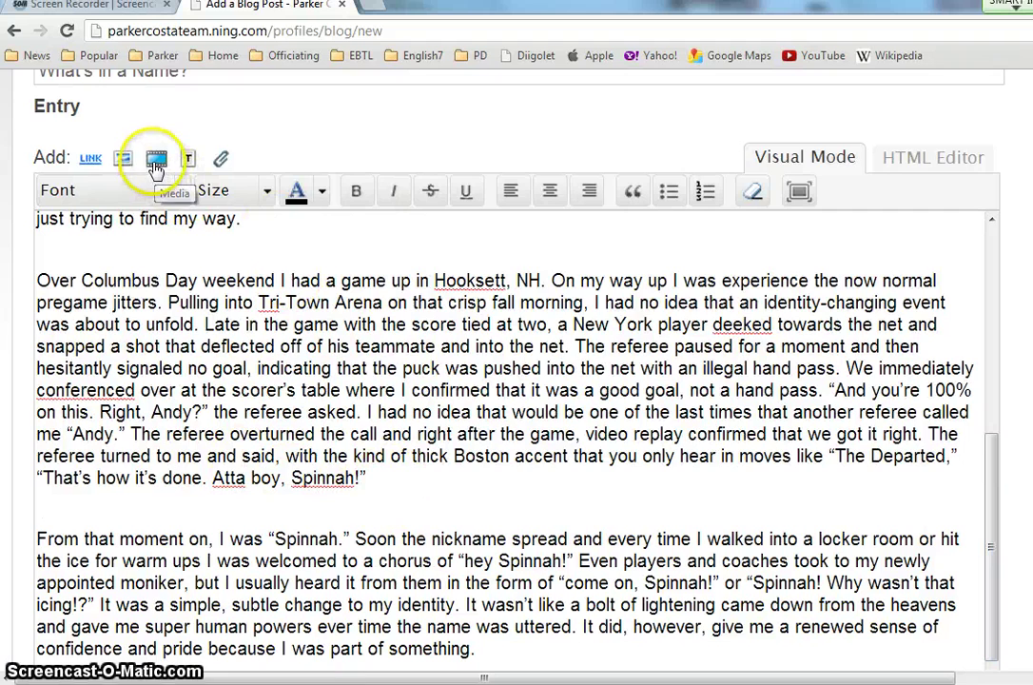
click(123, 160)
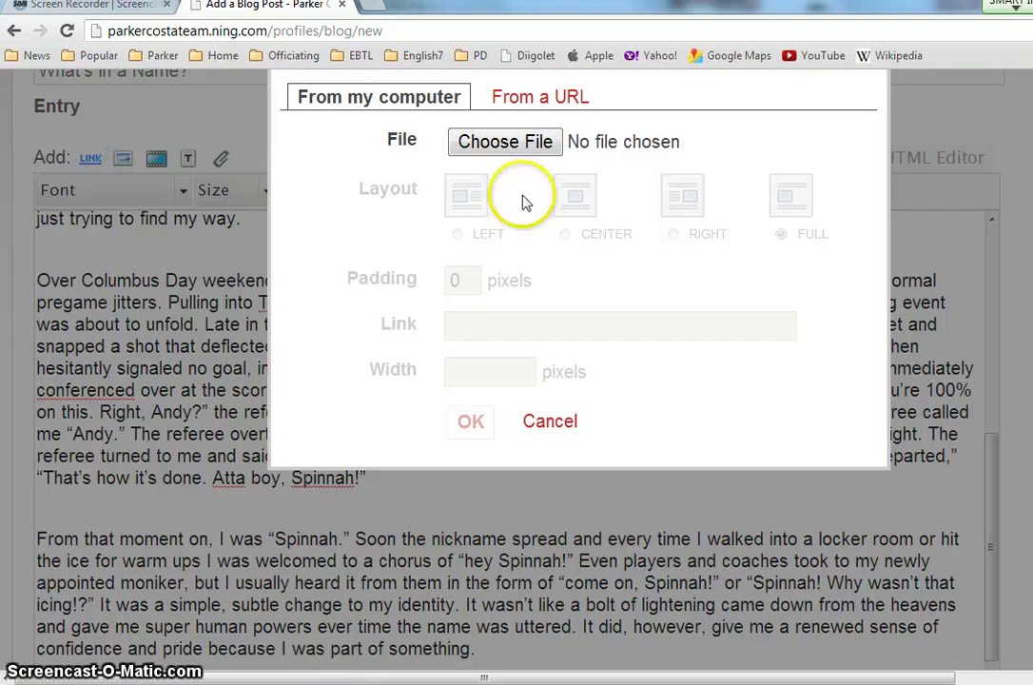
click(504, 147)
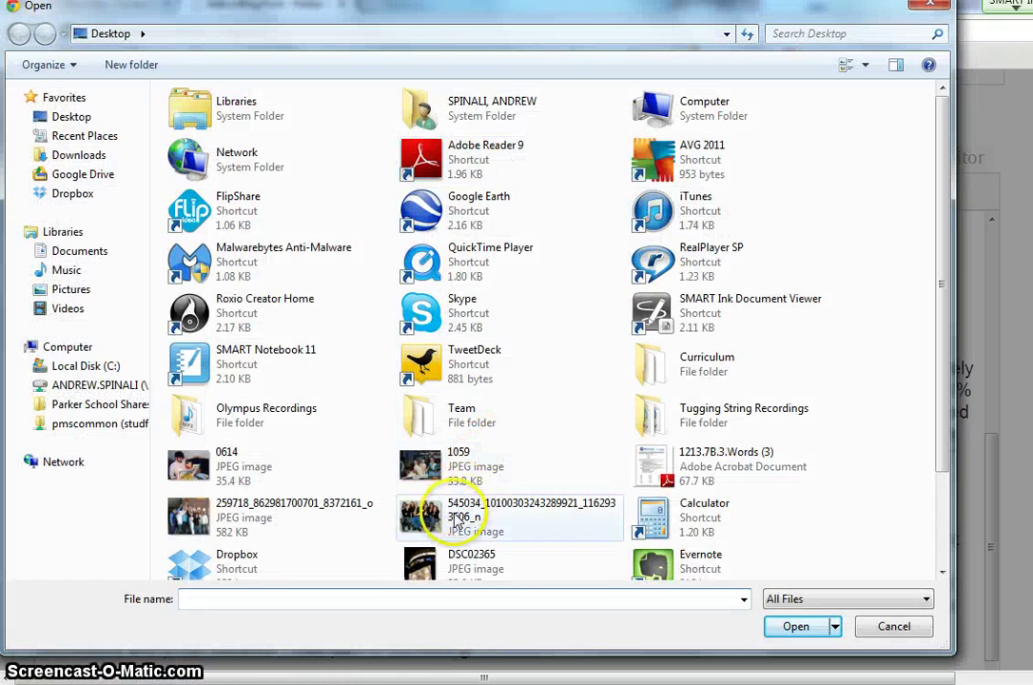
click(426, 518)
click(813, 627)
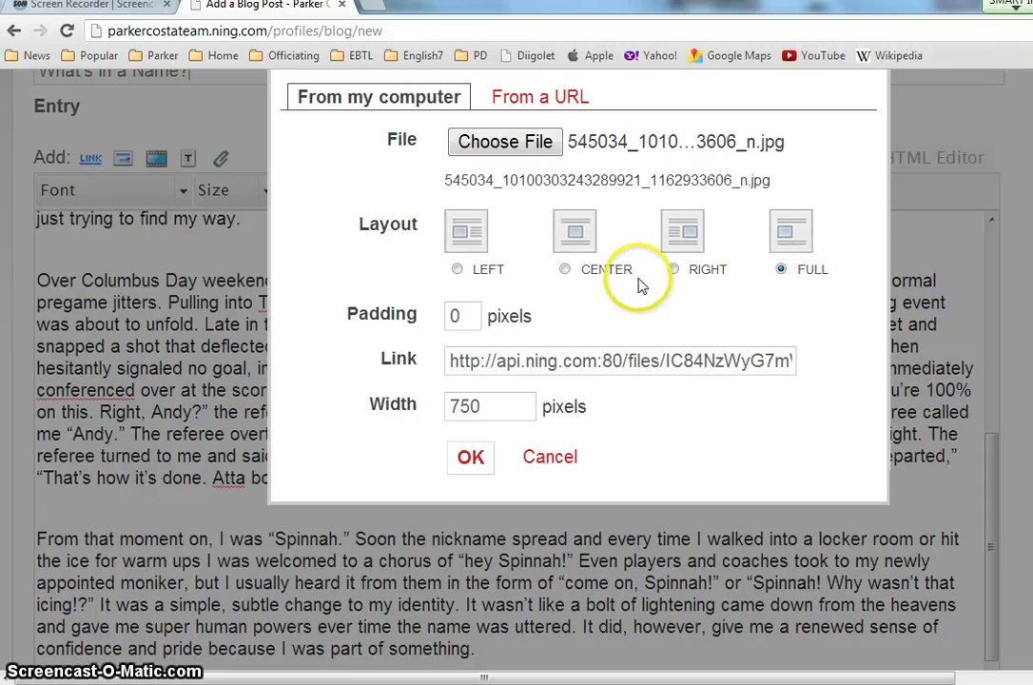
click(565, 270)
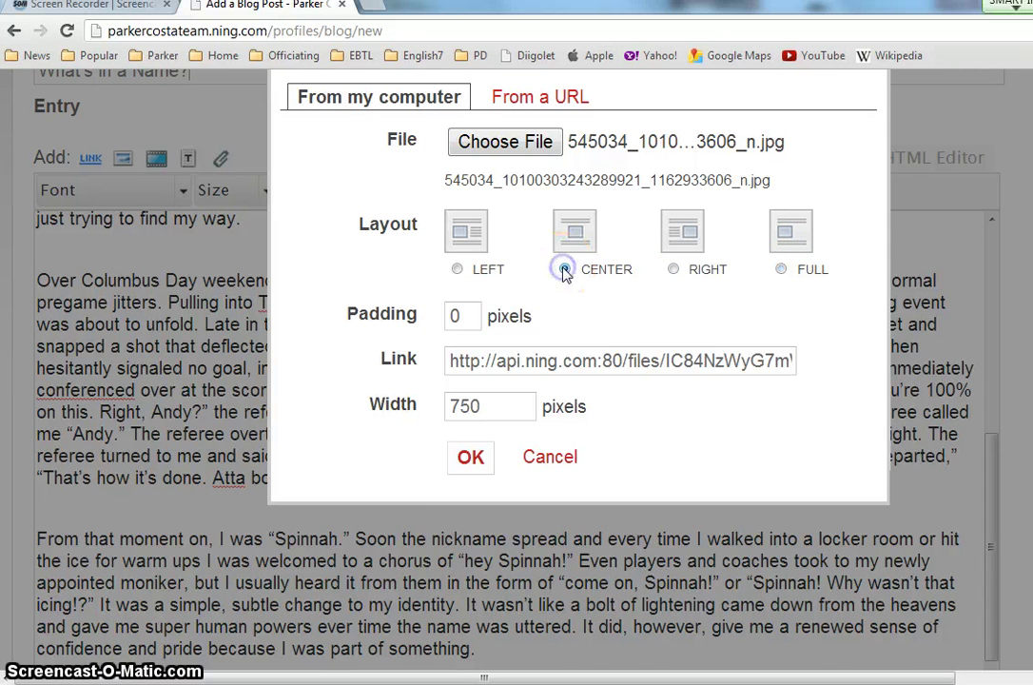
click(469, 457)
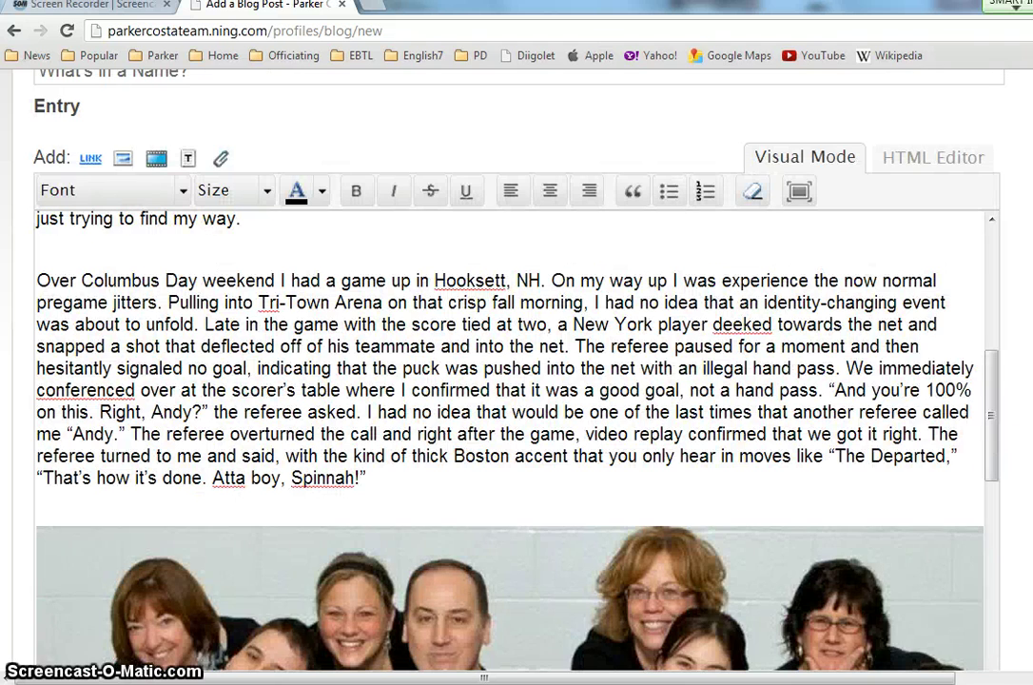
Drag the group photo's corner handles inward so it fits within the entry.
scroll(517, 381, down, 4)
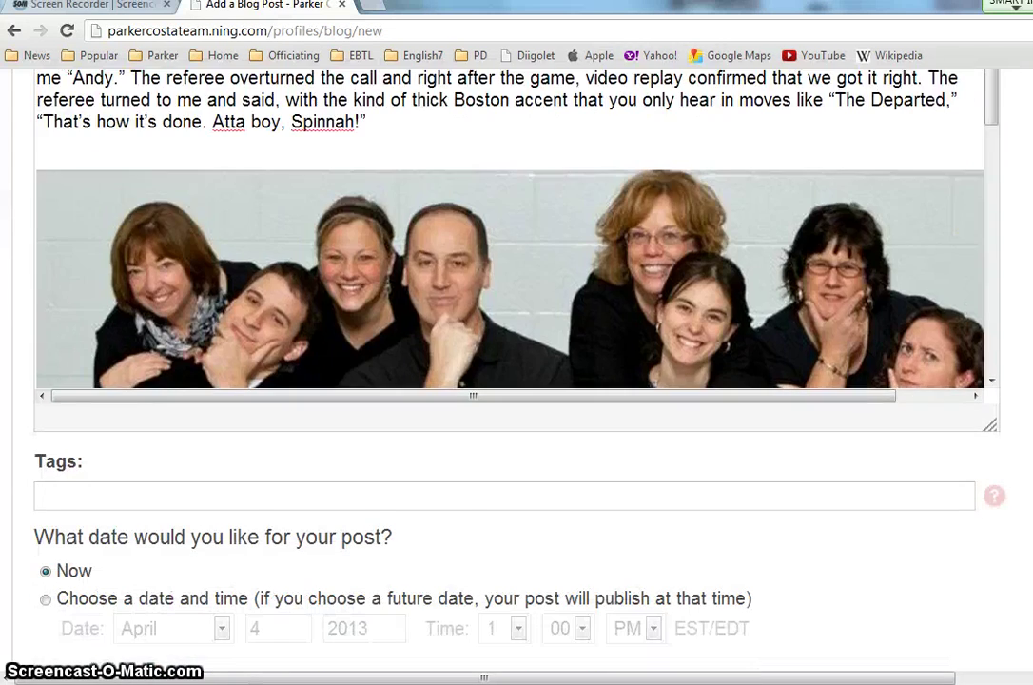
click(997, 160)
drag(997, 160, 973, 272)
click(691, 155)
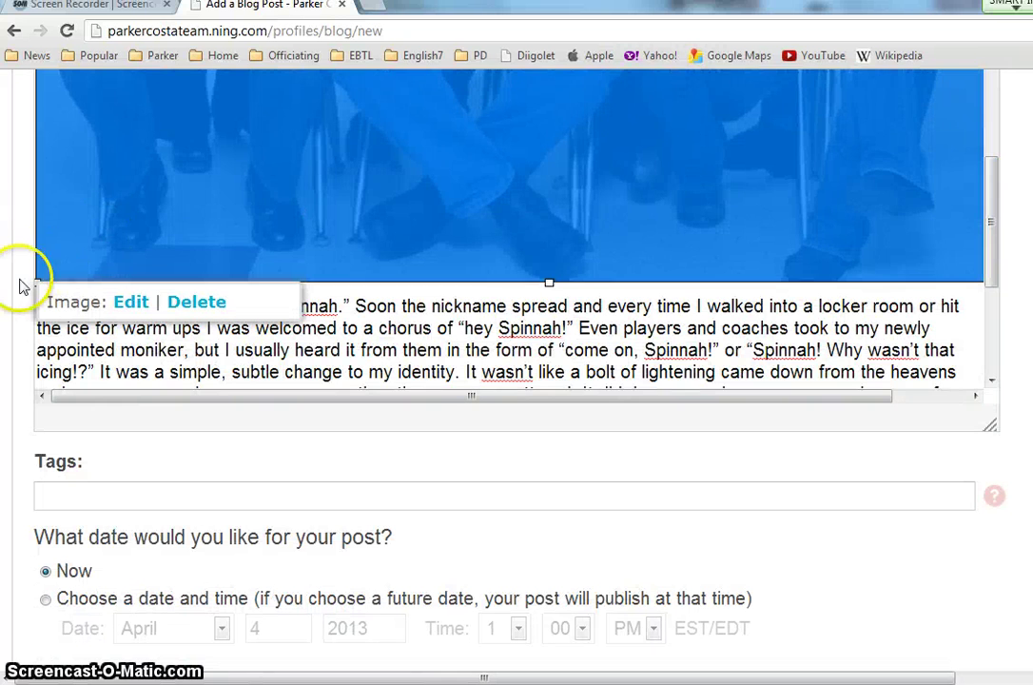
drag(34, 281, 143, 196)
drag(1001, 288, 970, 88)
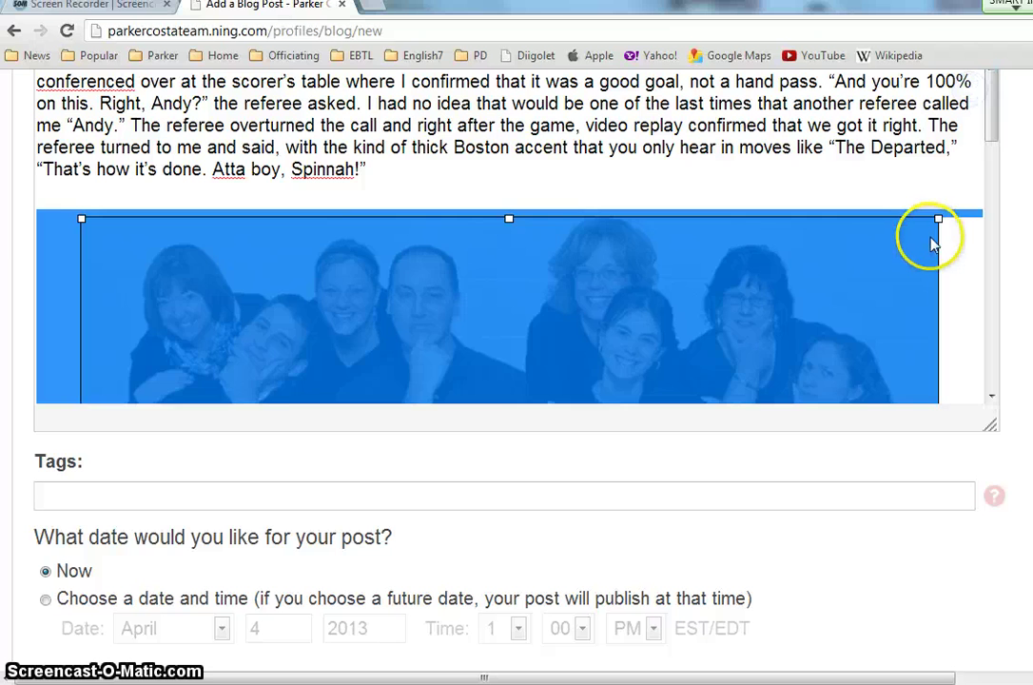
drag(937, 219, 880, 266)
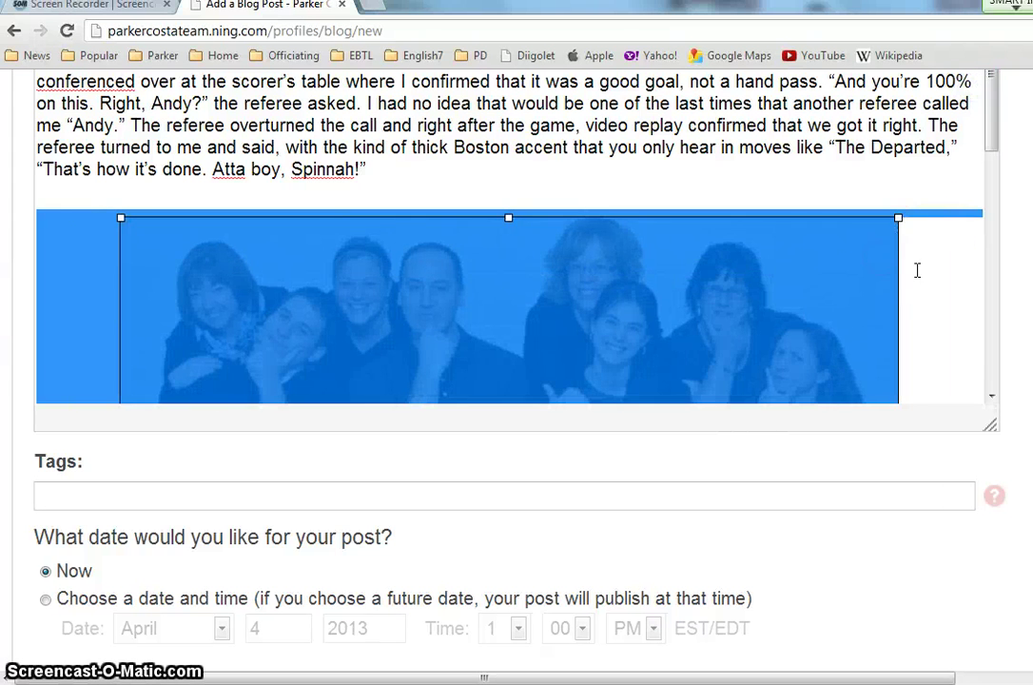
click(932, 277)
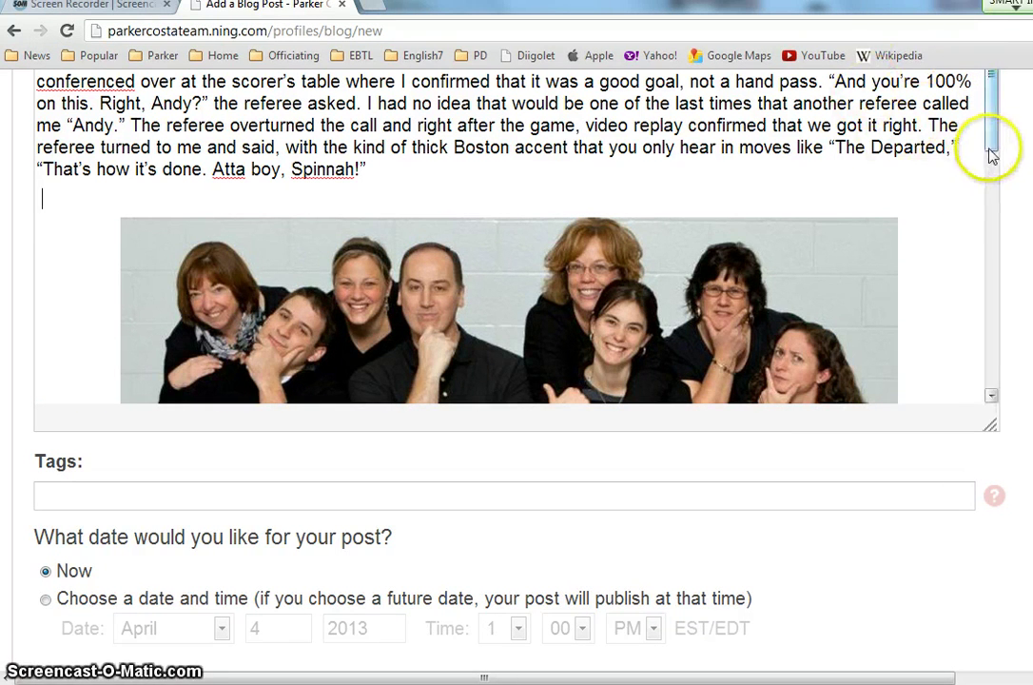
Preview the 'What's in a Name?' blog post without publishing.
drag(989, 152, 988, 55)
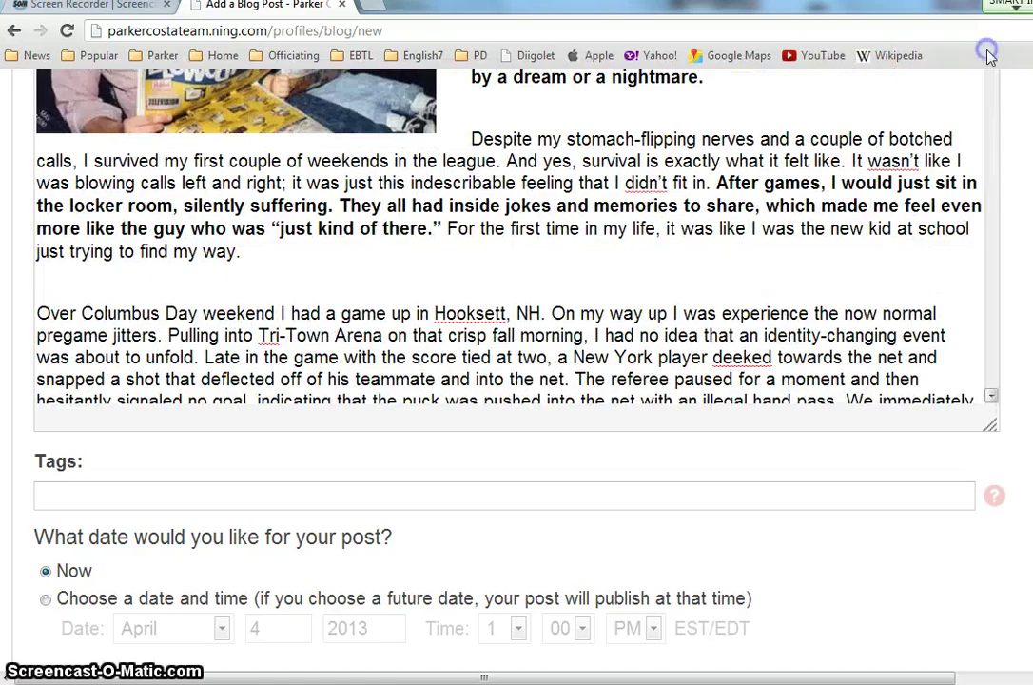
scroll(517, 361, up, 6)
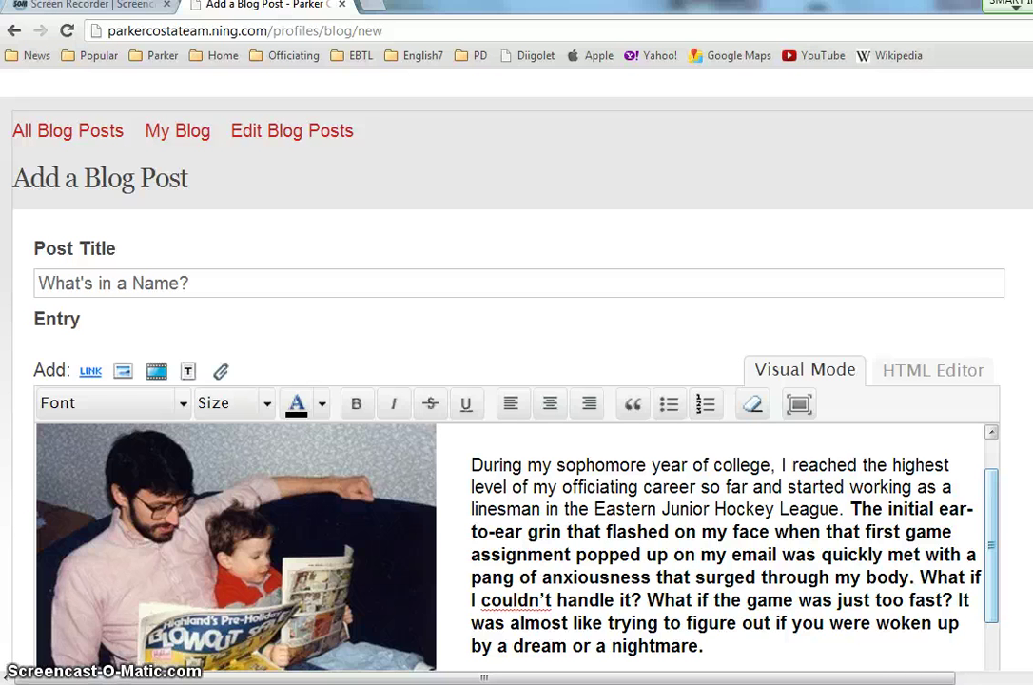
scroll(513, 380, down, 15)
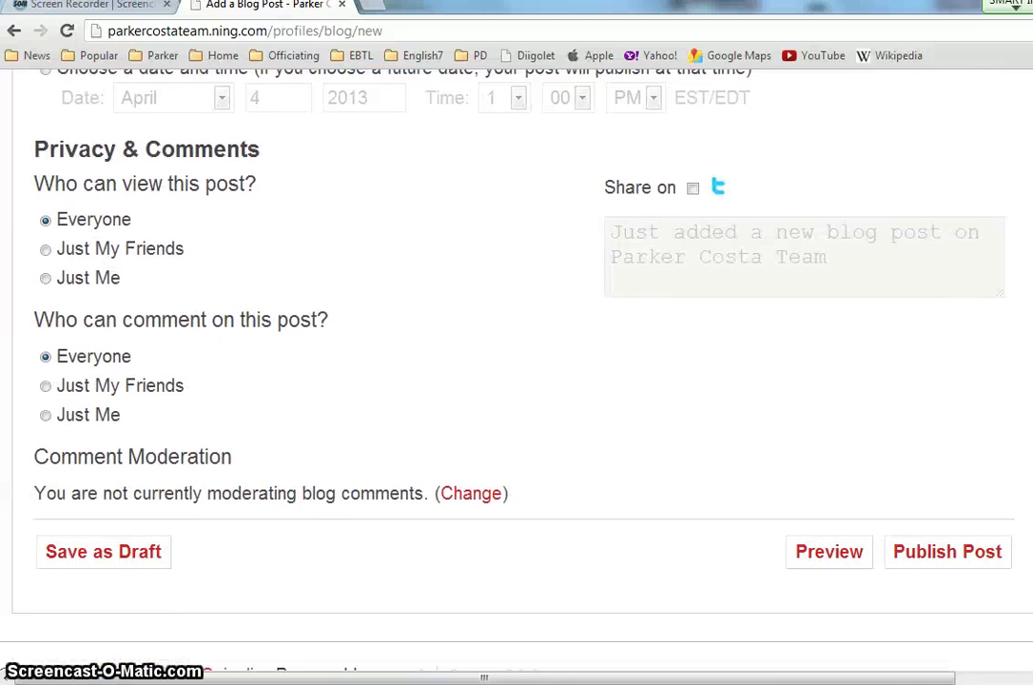
scroll(438, 305, down, 1)
click(846, 503)
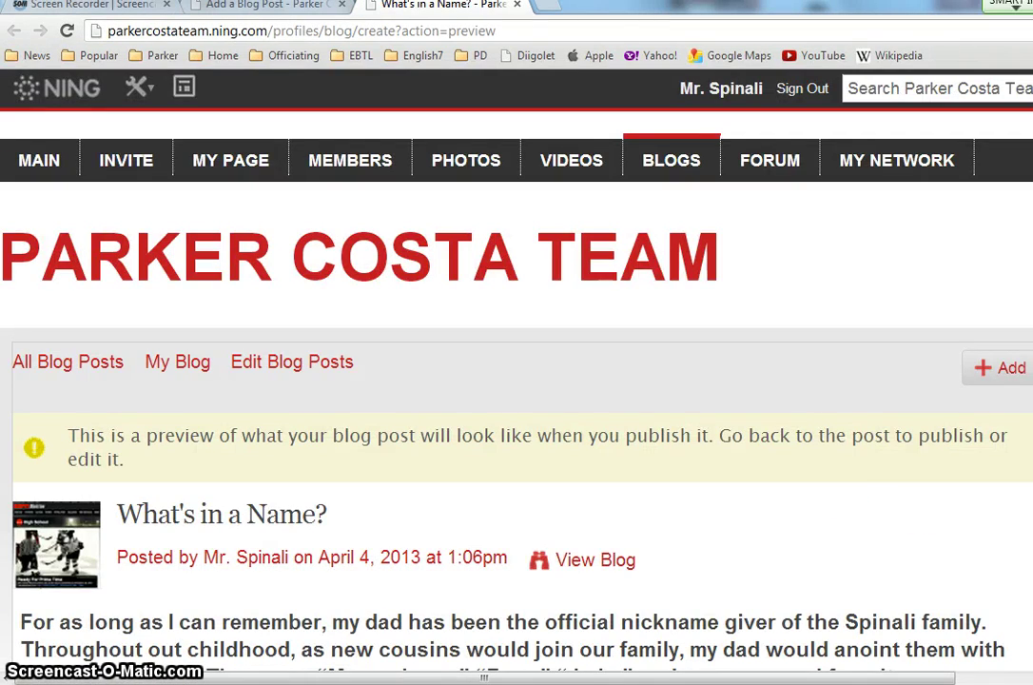
Scroll through the preview to check the father-and-son and group photos.
scroll(514, 380, down, 15)
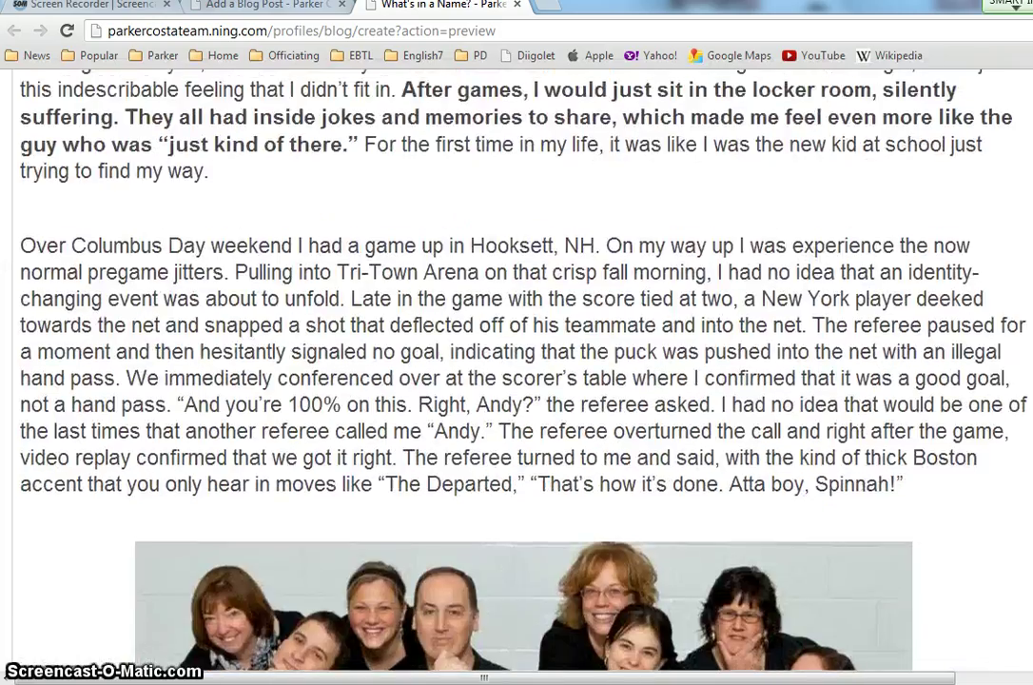
scroll(514, 380, down, 8)
scroll(514, 381, up, 20)
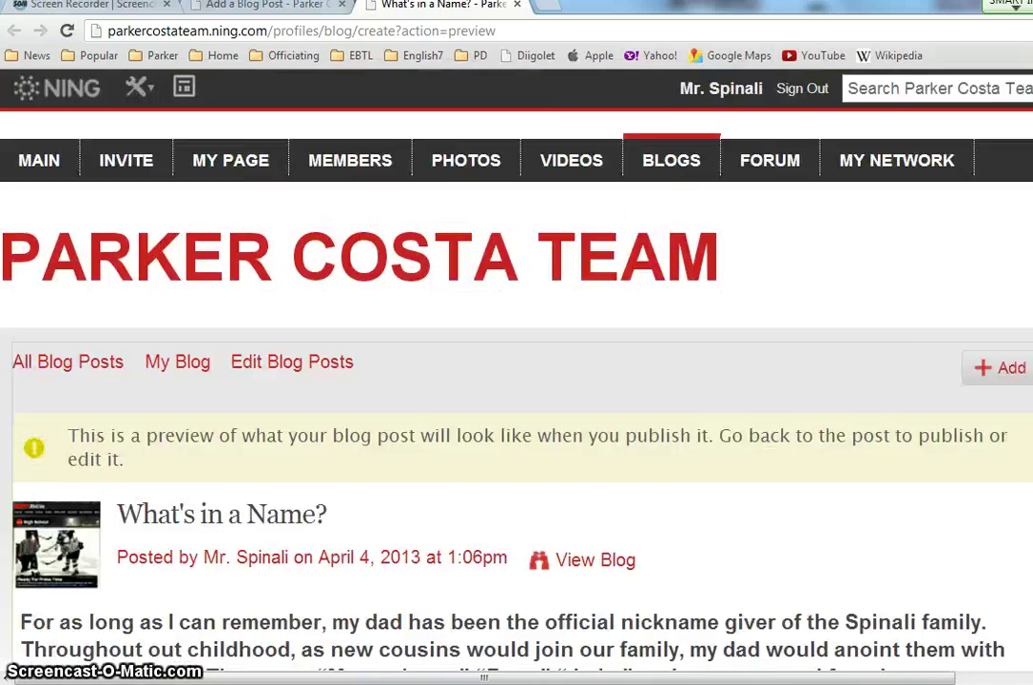
scroll(513, 380, down, 12)
scroll(514, 380, up, 12)
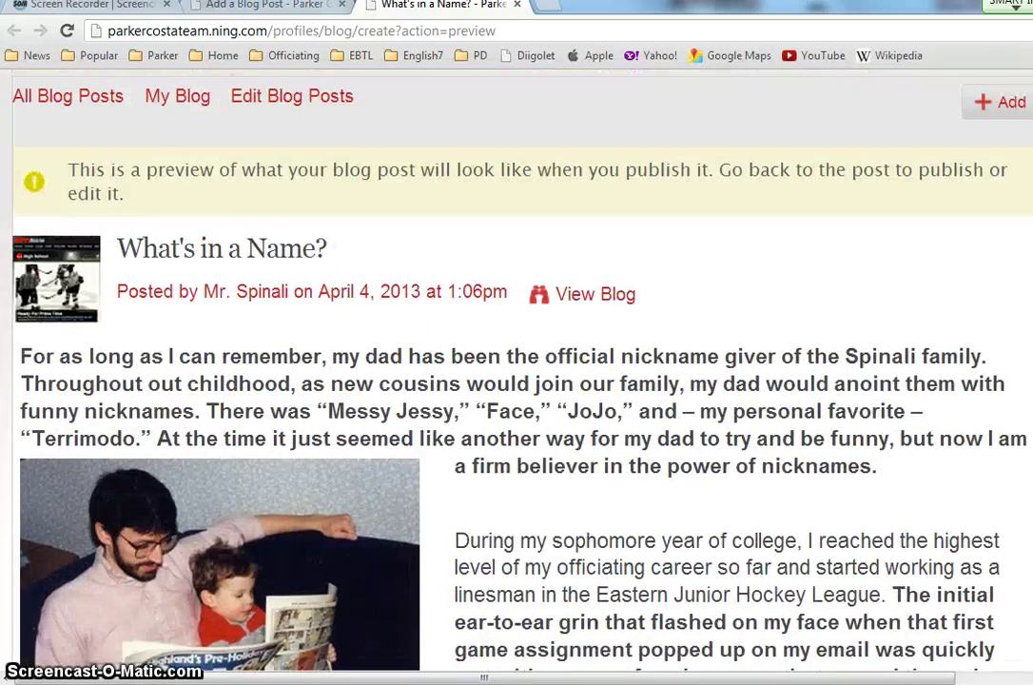
scroll(507, 157, up, 1)
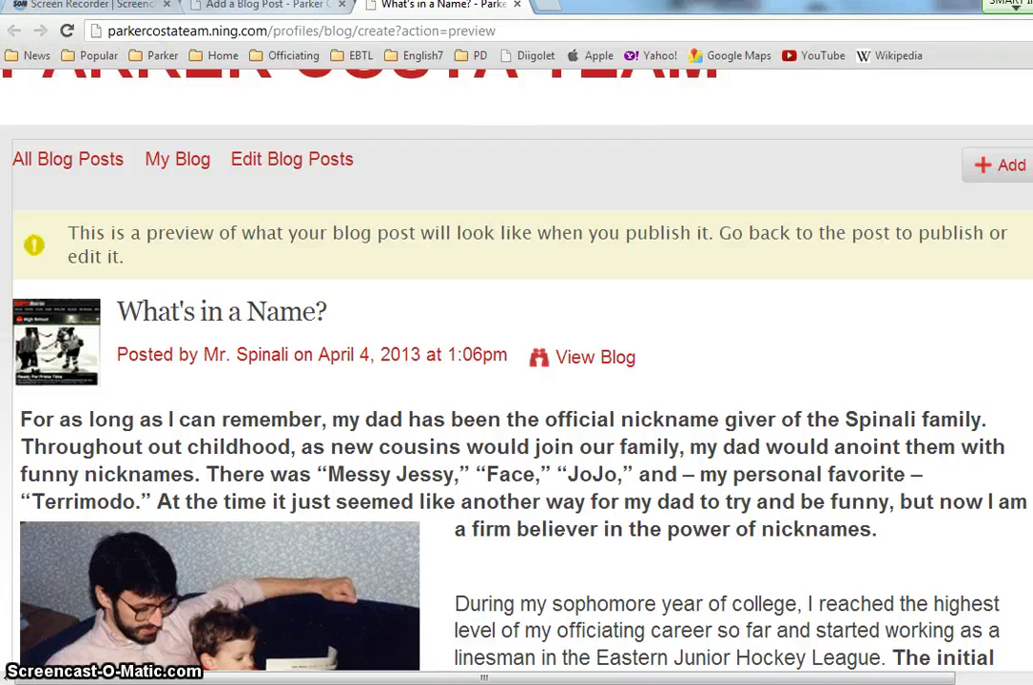
click(518, 6)
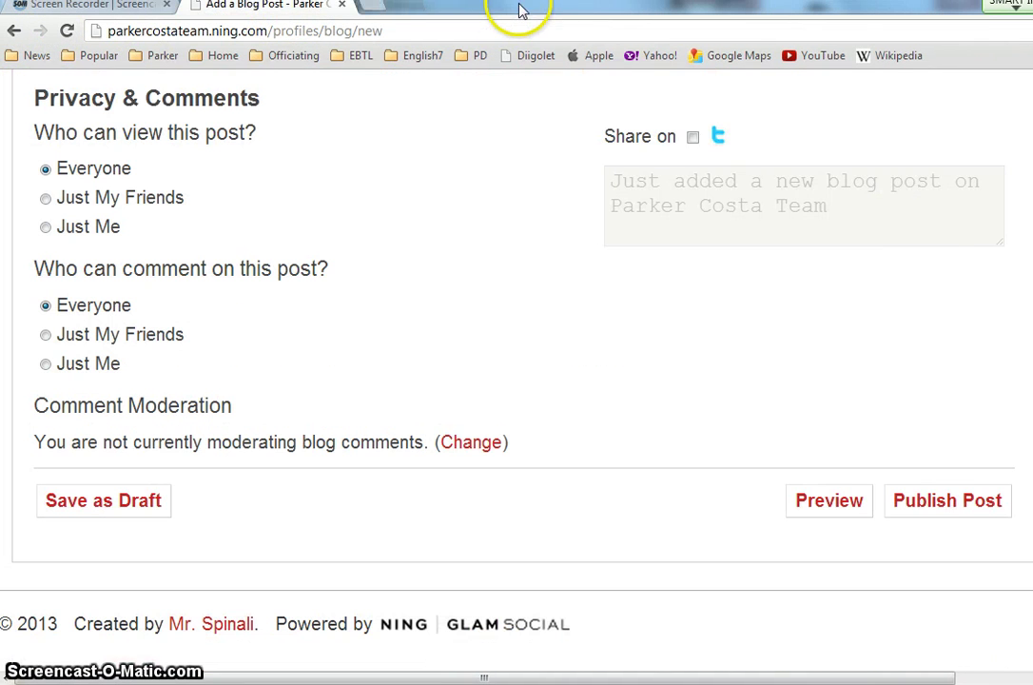